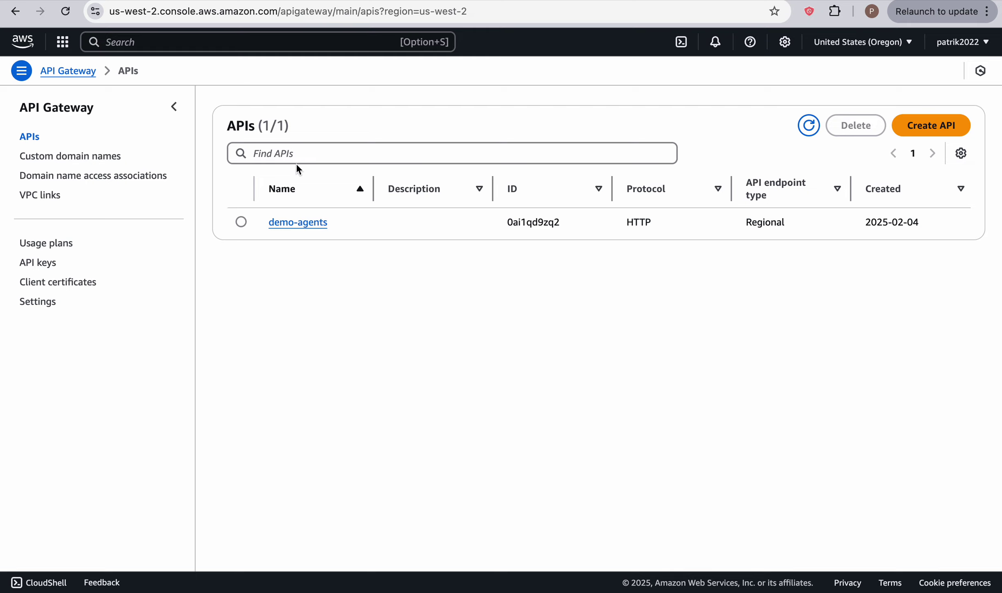
Create an HTTP API named bedrock-agents-api, without integrations or routes and with the default stage.
left_click(929, 128)
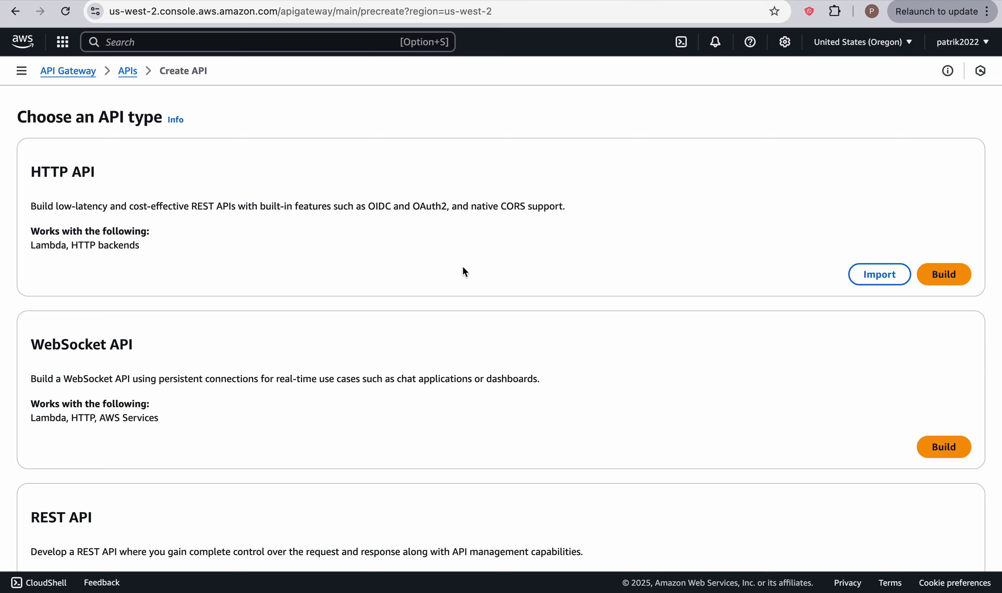
left_click(941, 272)
left_click(300, 374)
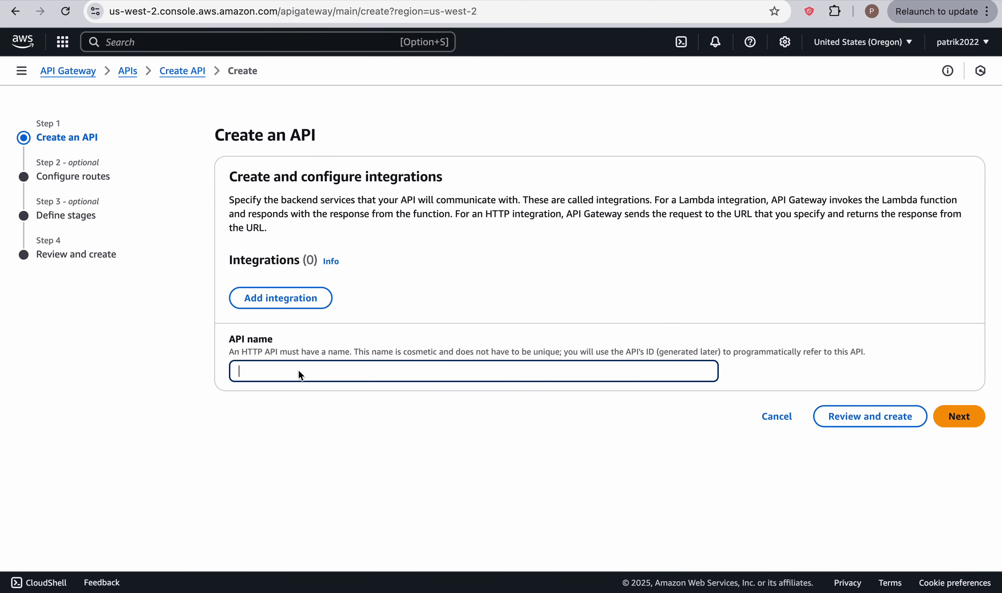
type("bedrock-agents-api")
left_click(890, 416)
scroll(656, 389, "down", 2)
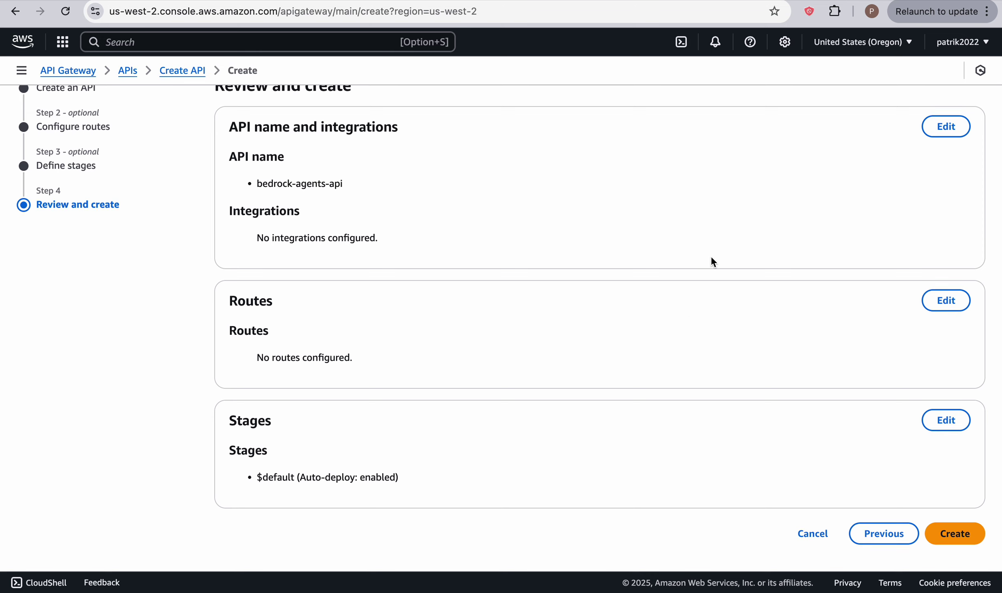
left_click(940, 538)
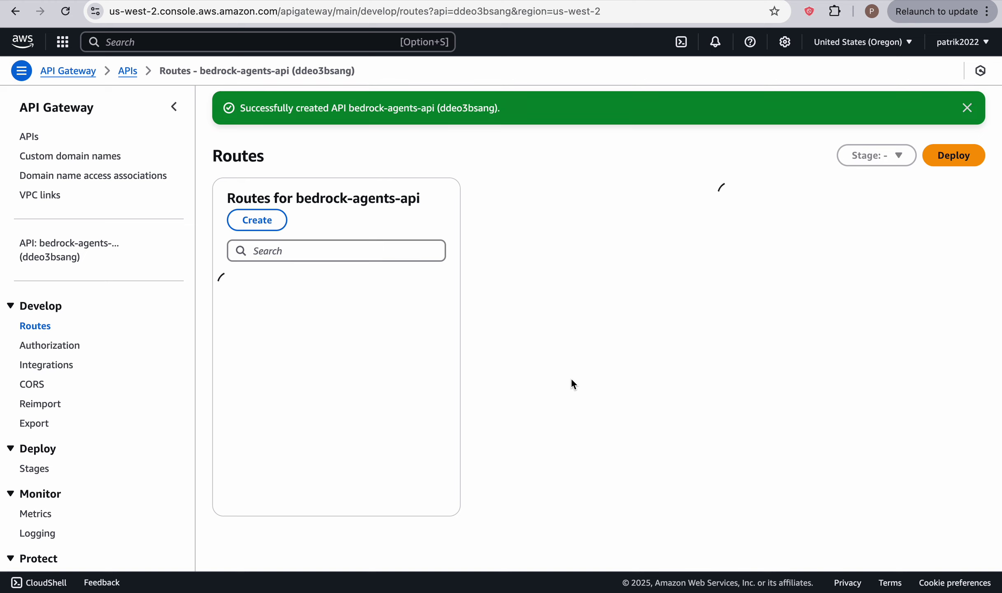
left_click(967, 108)
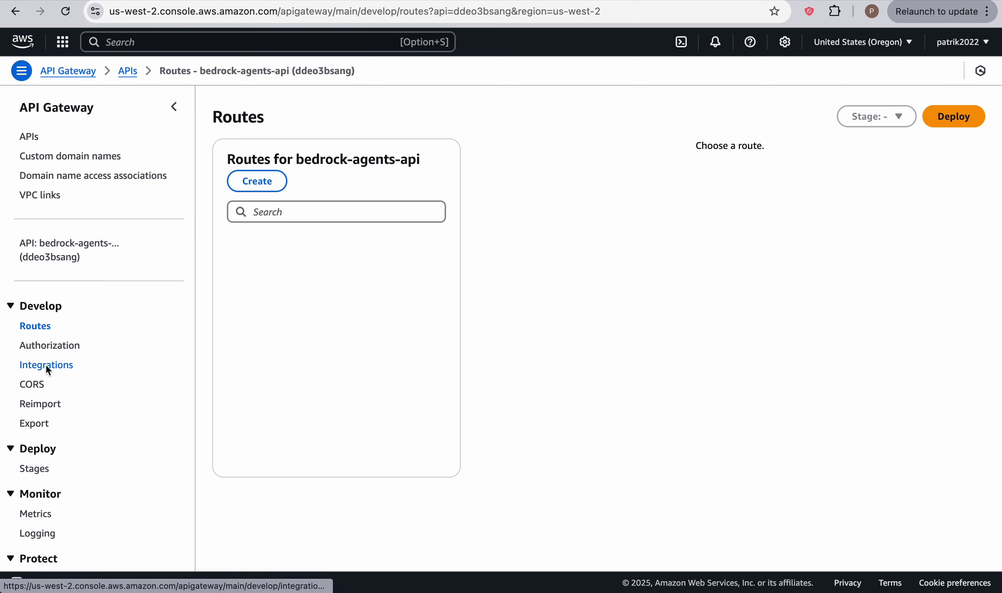
Create a POST route with the path /get-agents-response in bedrock-agents-api.
left_click(260, 183)
left_click(278, 212)
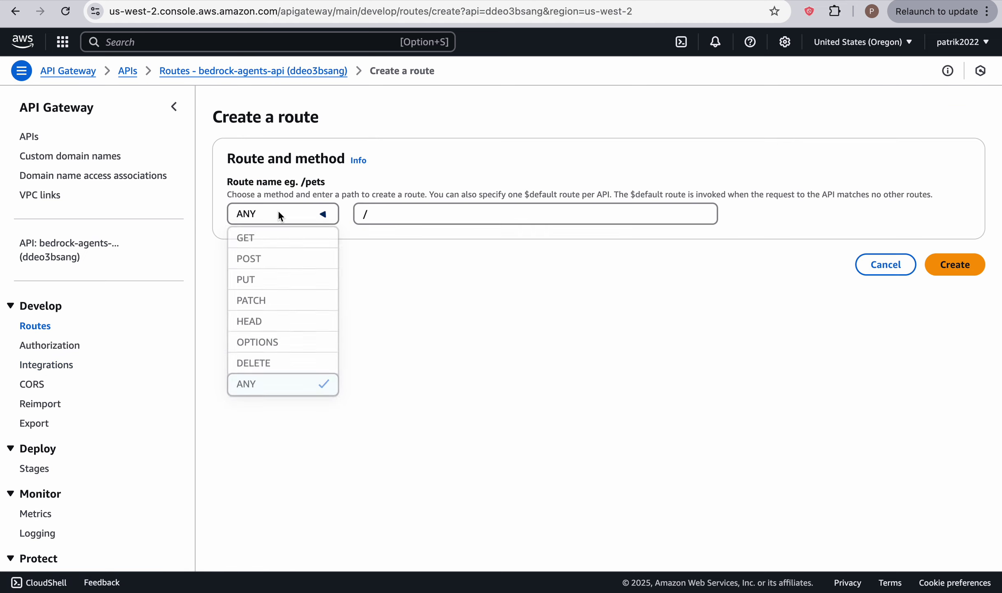
left_click(264, 259)
left_click(399, 203)
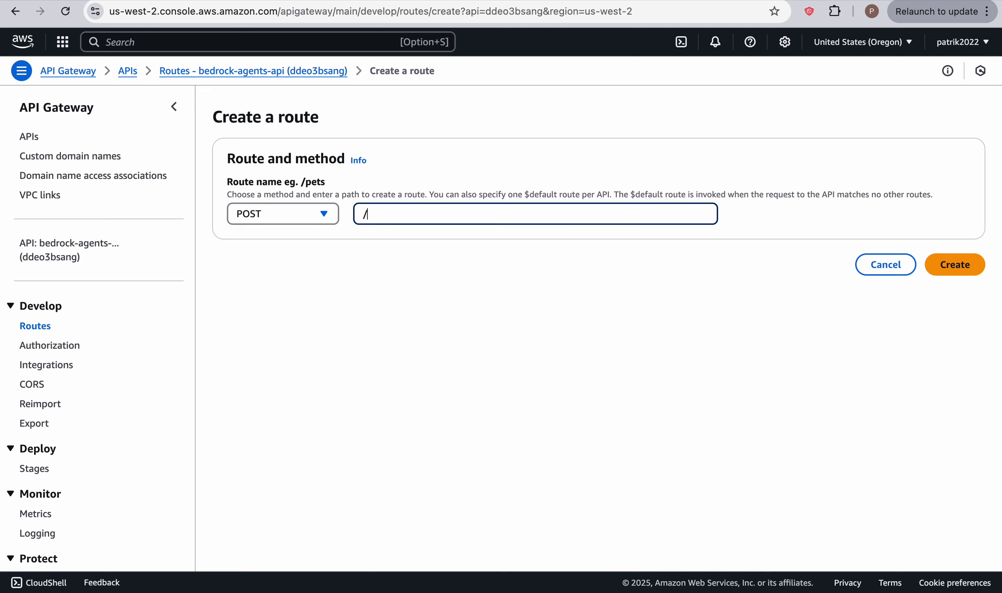
type("get-agents-response")
left_click(950, 266)
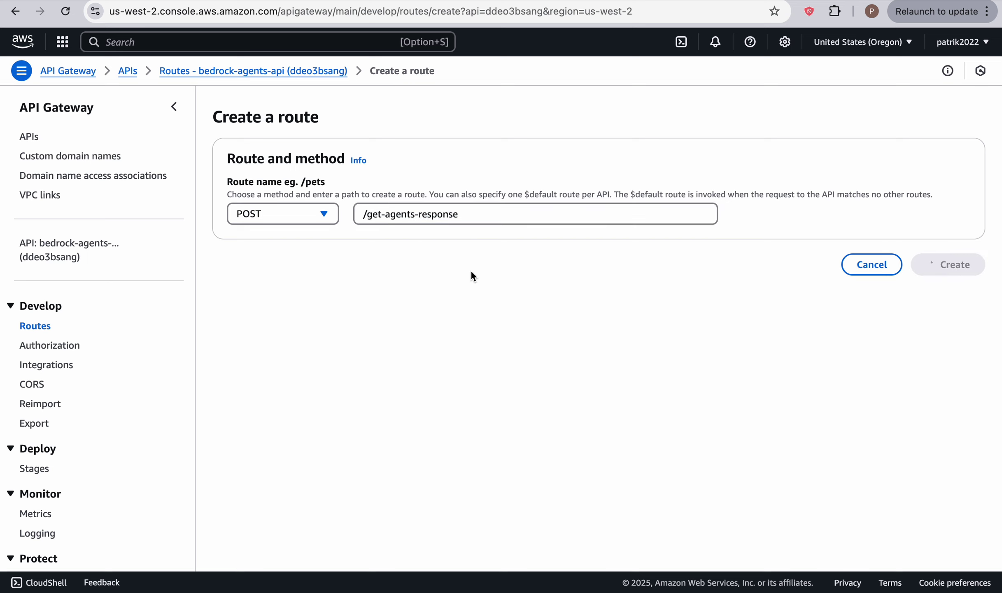
Start a new integration for the POST /get-agents-response route, with Lambda function as the integration type.
left_click(265, 311)
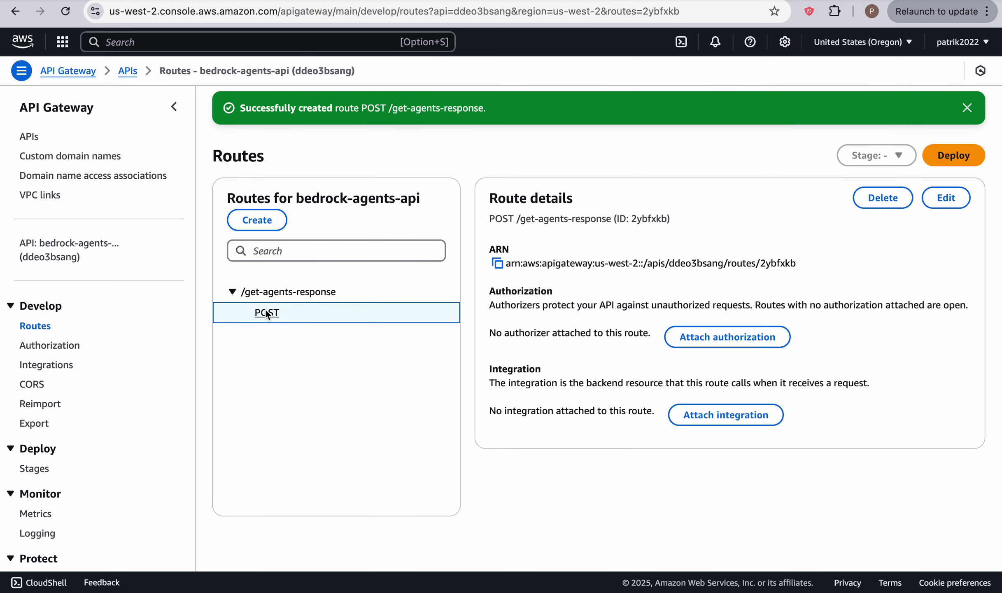
left_click(716, 415)
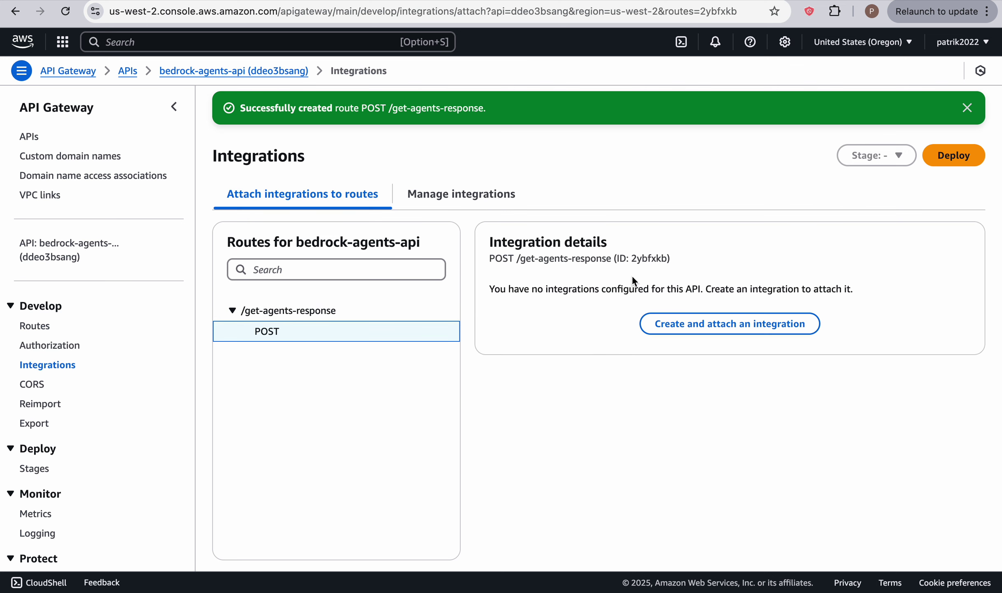
left_click(711, 323)
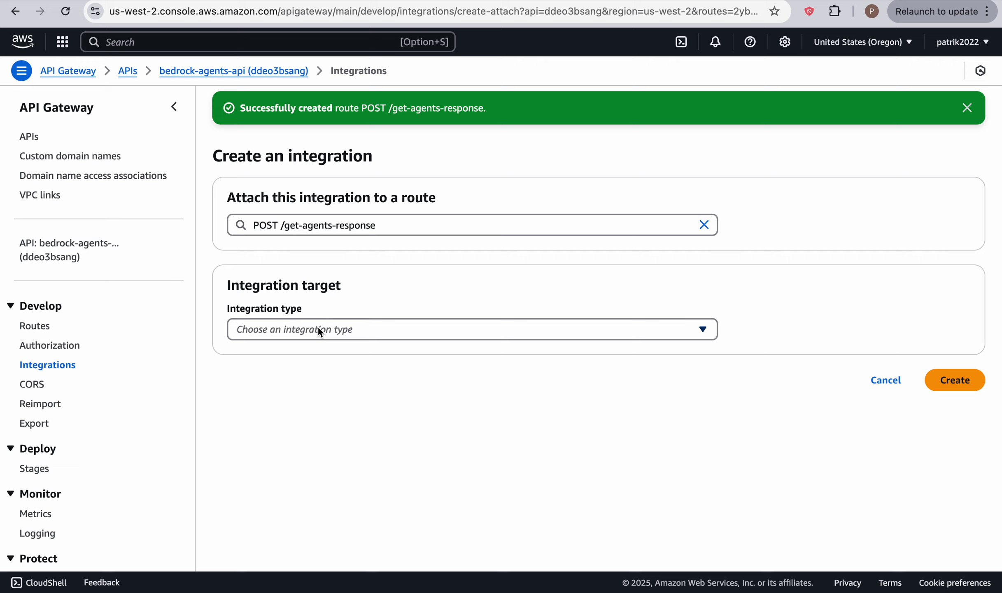
left_click(318, 328)
left_click(301, 103)
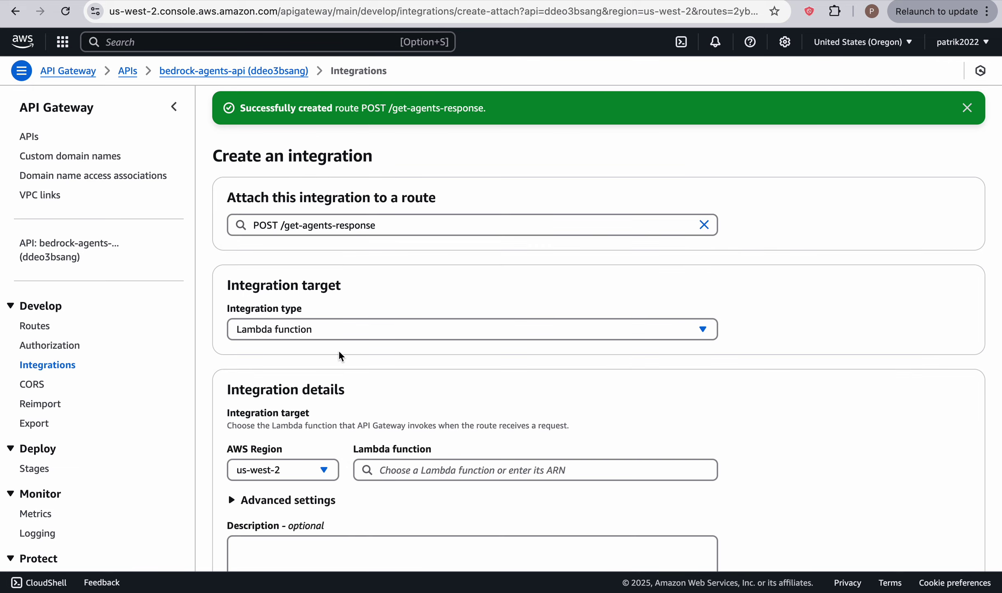
scroll(360, 423, "down", 4)
left_click(428, 314)
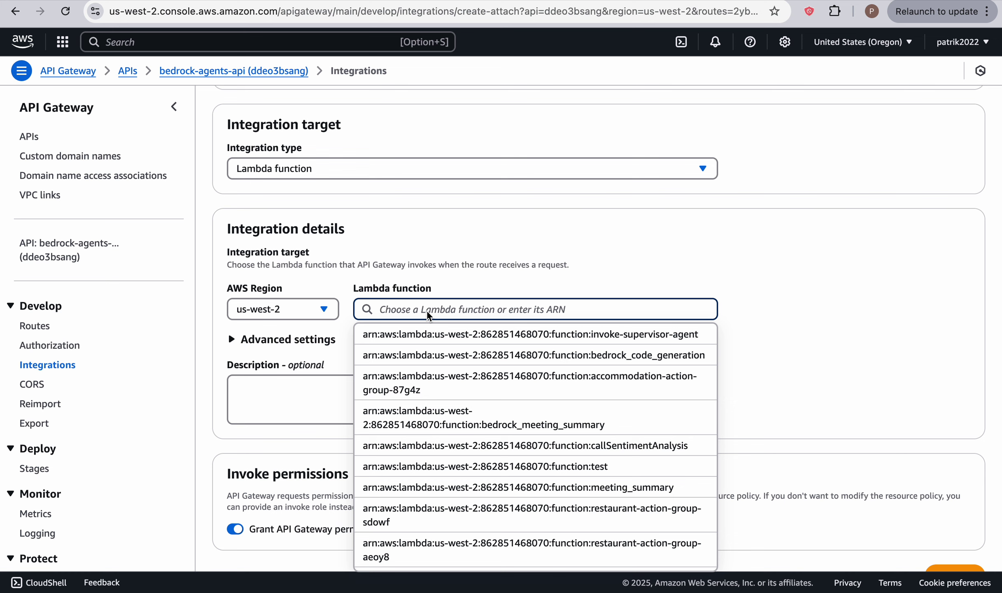
scroll(467, 189, "down", 1)
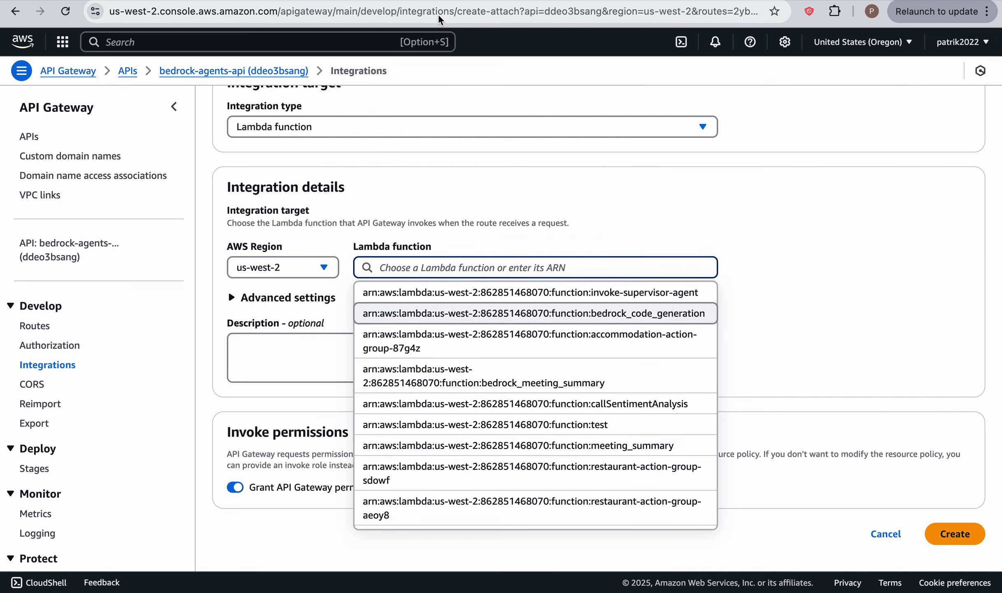
scroll(493, 462, "up", 1)
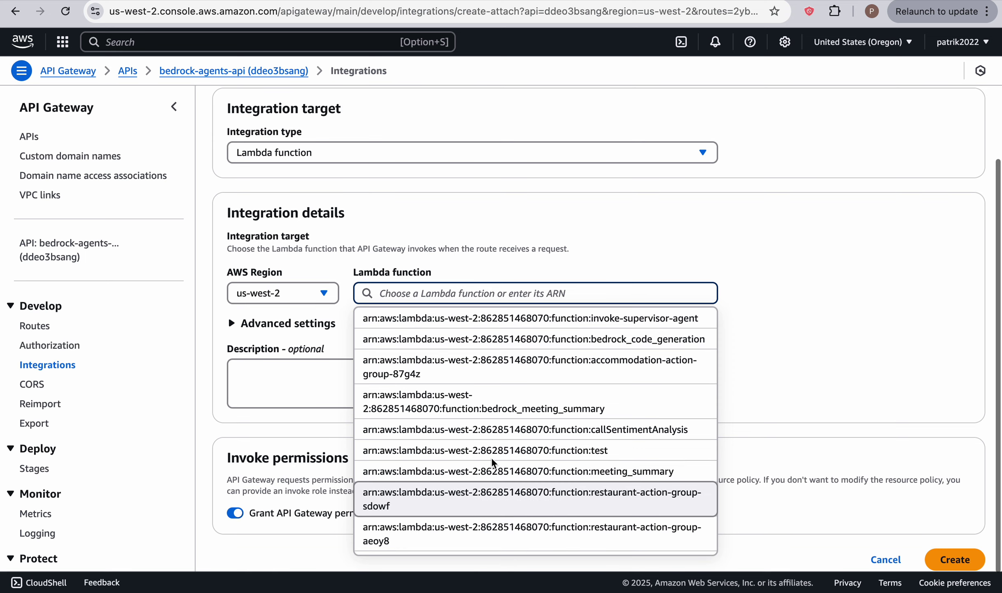
Look up the supervisor agent function's name in the Lambda functions list in a separate browser tab, and return to the integration form.
left_click(161, 43)
type("lambda")
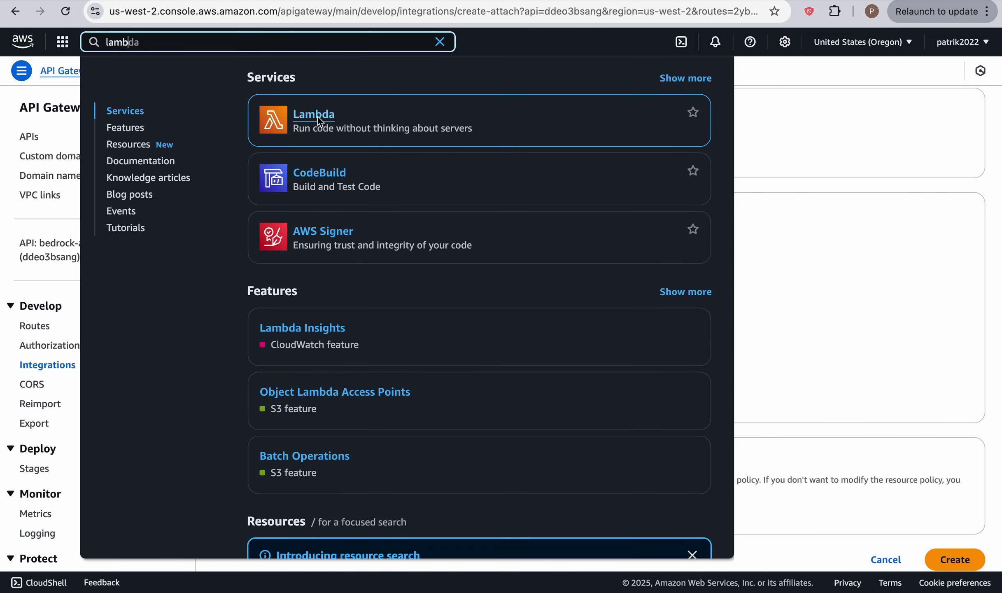
right_click(319, 121)
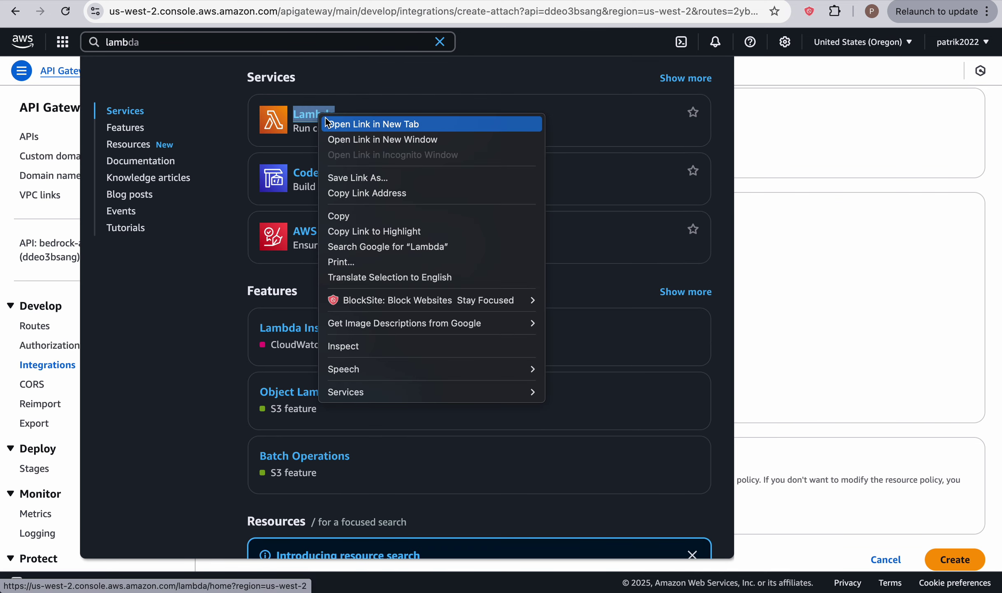
left_click(342, 125)
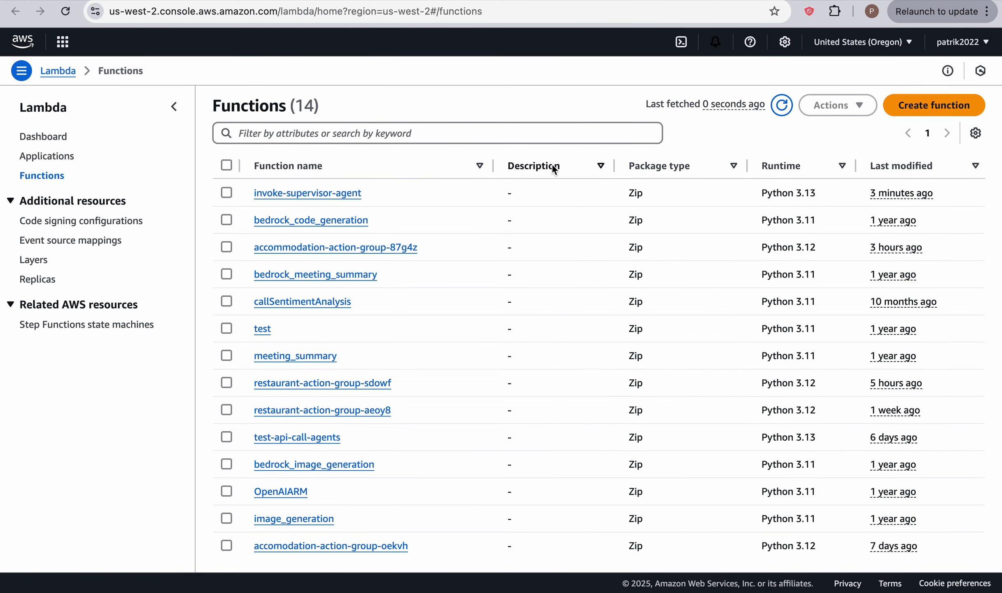
left_click_drag(363, 196, 254, 196)
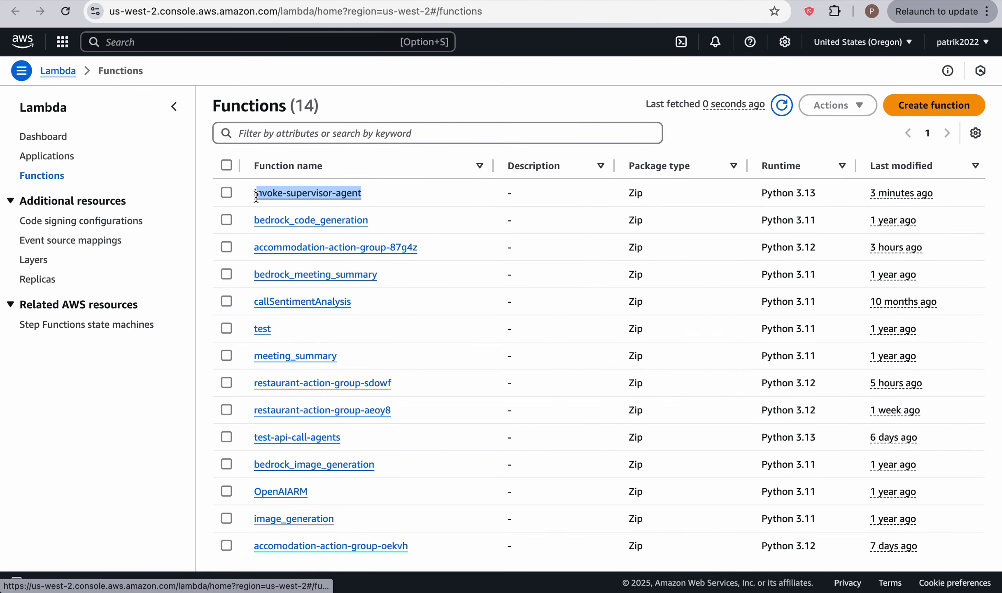
key("super+w")
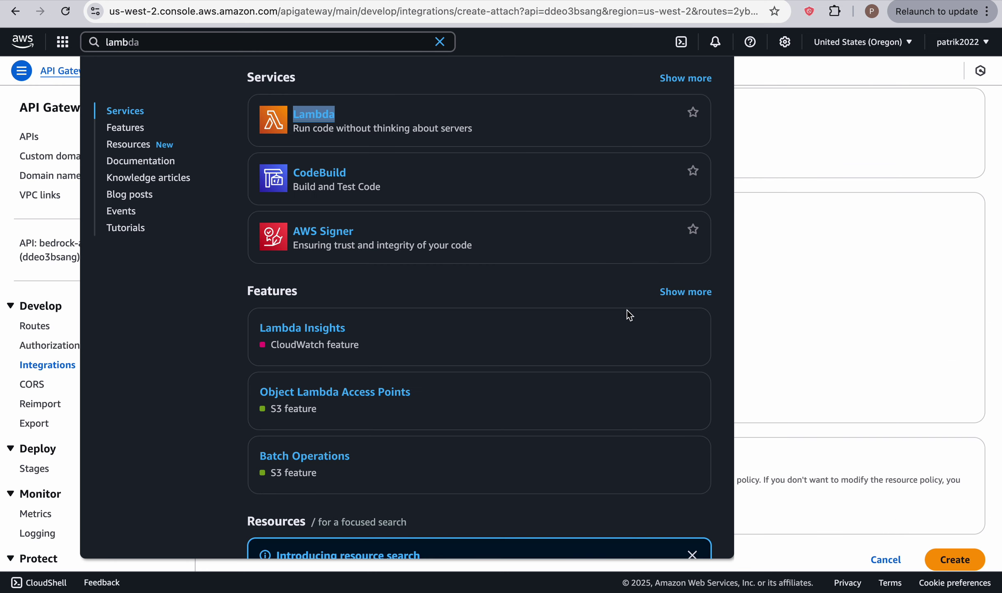
Set the invoke-supervisor-agent Lambda function as the integration target and create the integration.
left_click(878, 295)
left_click(425, 295)
type("invoke")
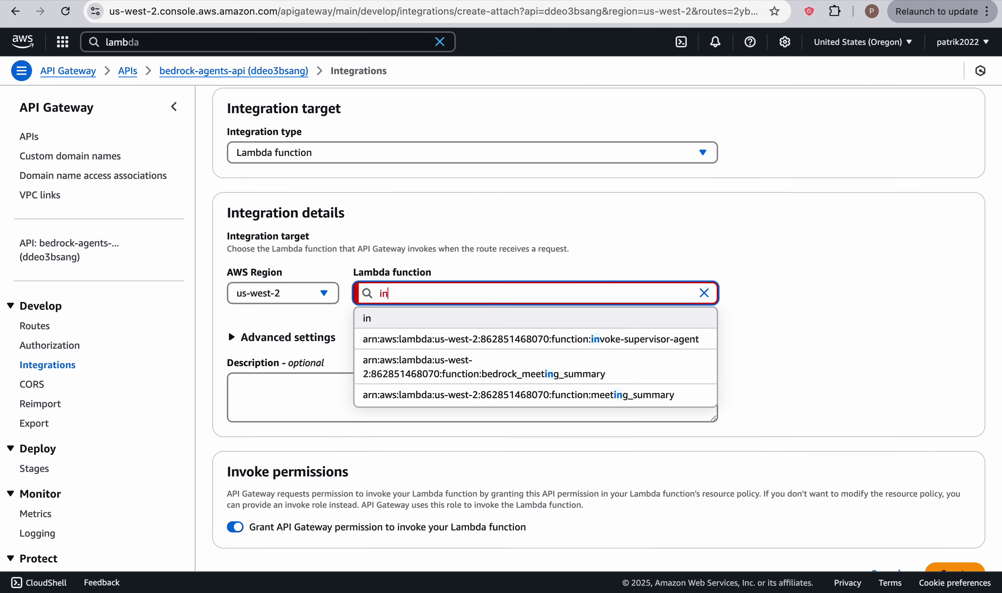
left_click(502, 338)
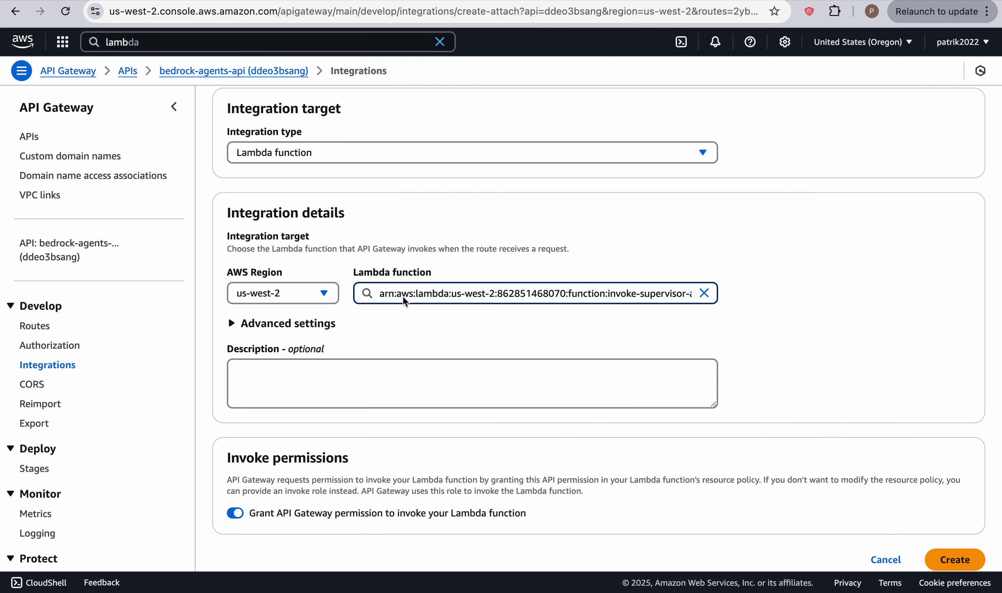
scroll(452, 375, "down", 1)
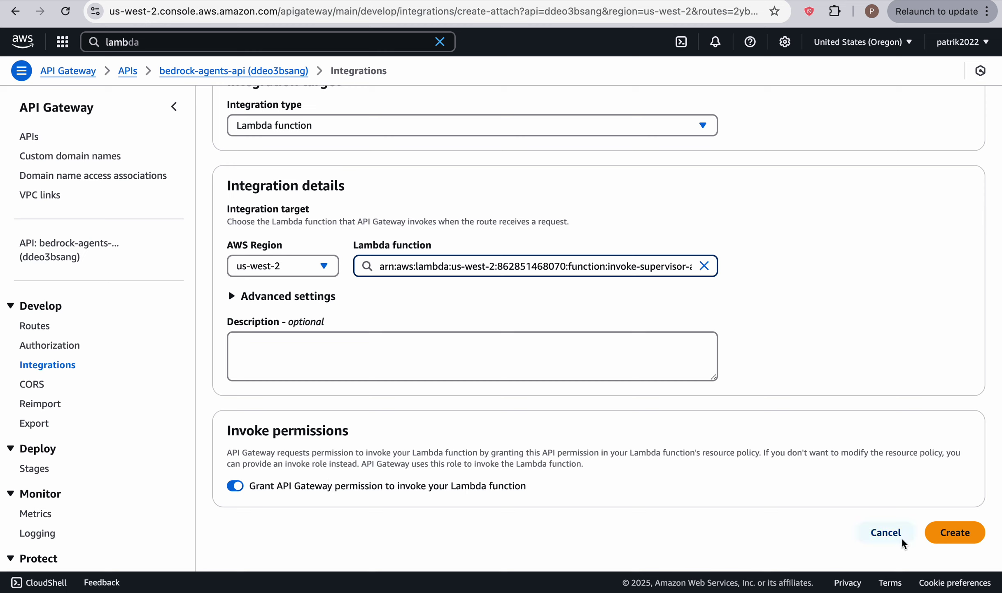
left_click(956, 532)
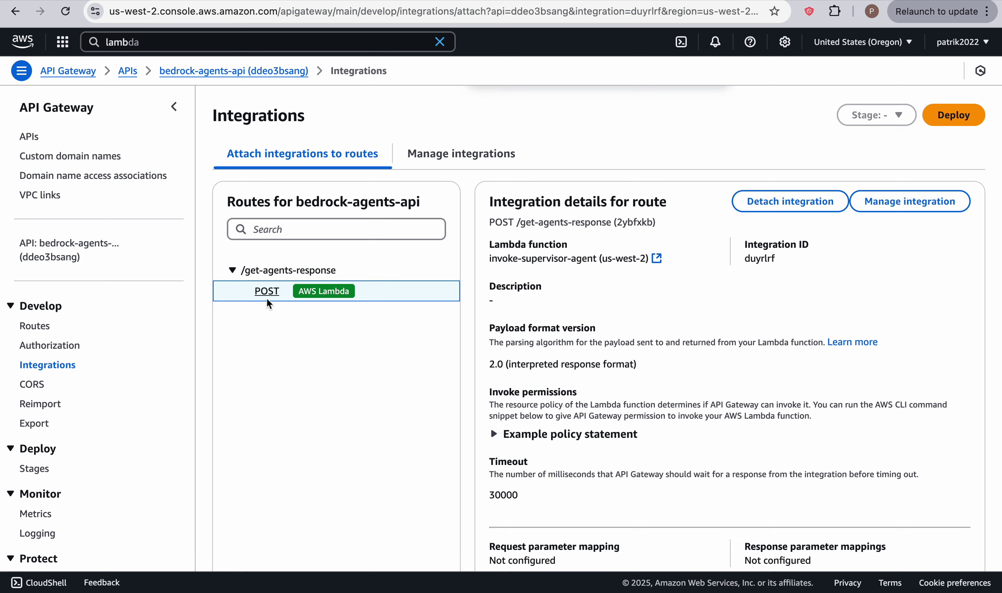
View the POST route's details on the API's routes page and dismiss the notifications.
left_click(35, 328)
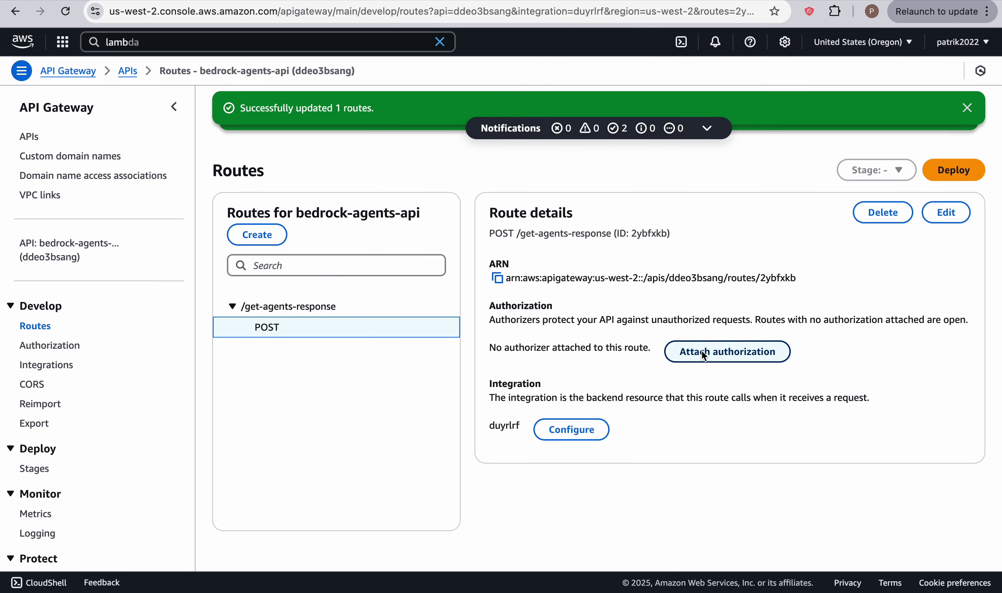
left_click(968, 108)
left_click(969, 109)
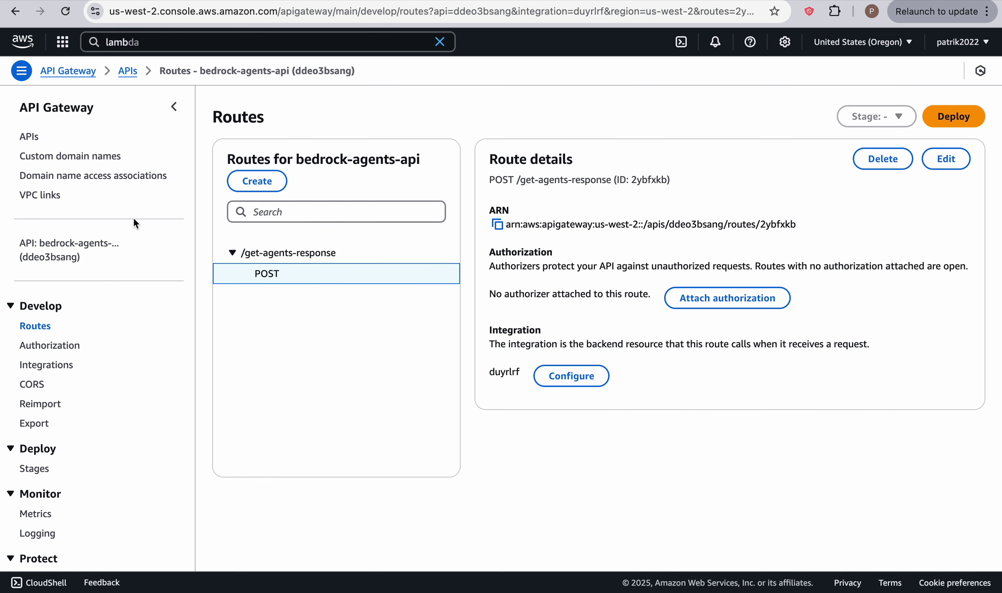
Examine the $default stage's invoke URL in the bedrock-agents-api details, and return to the API's routes.
left_click(35, 137)
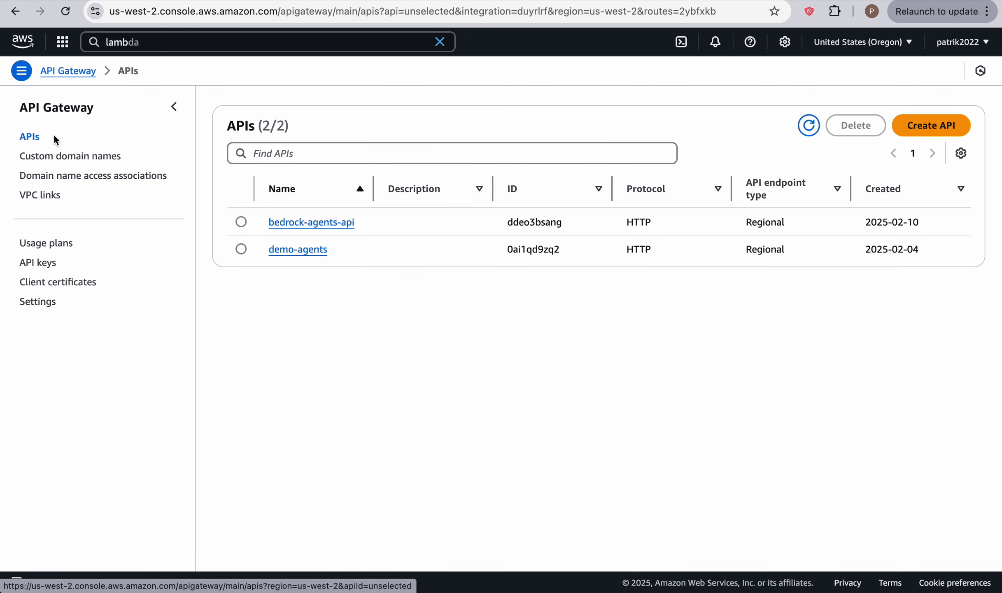
left_click(305, 223)
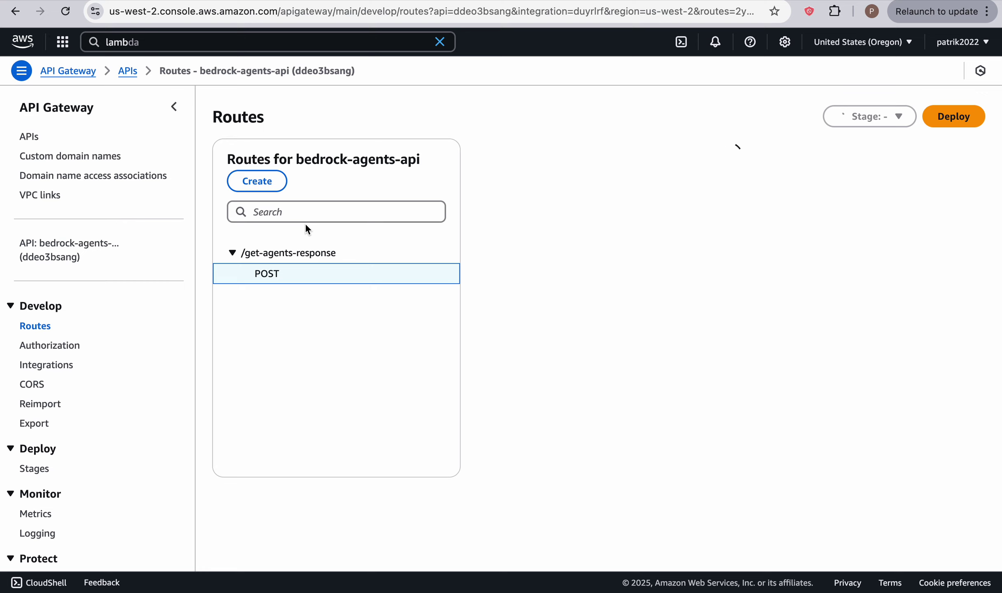
left_click(72, 242)
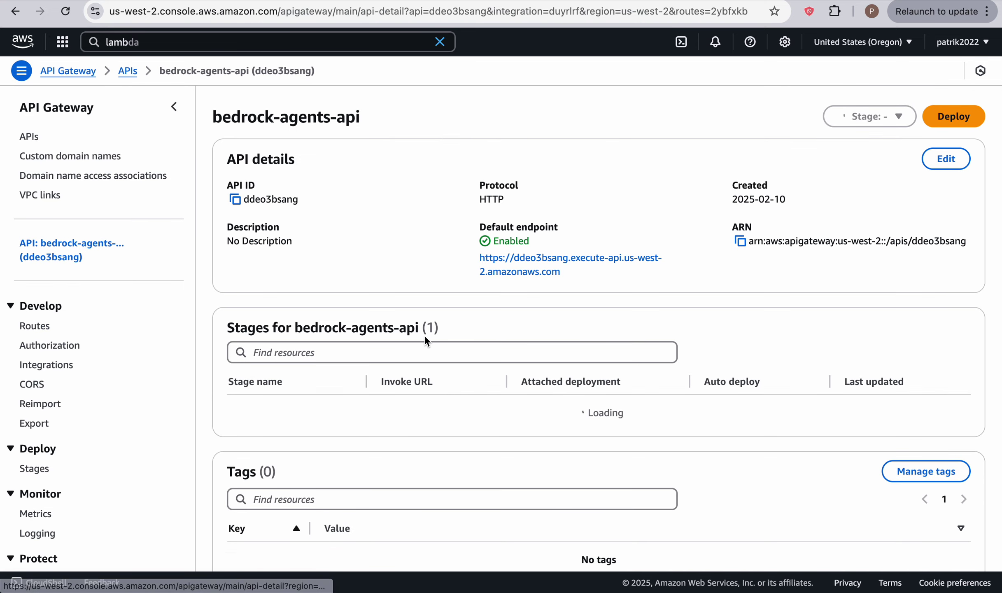
scroll(425, 336, "down", 2)
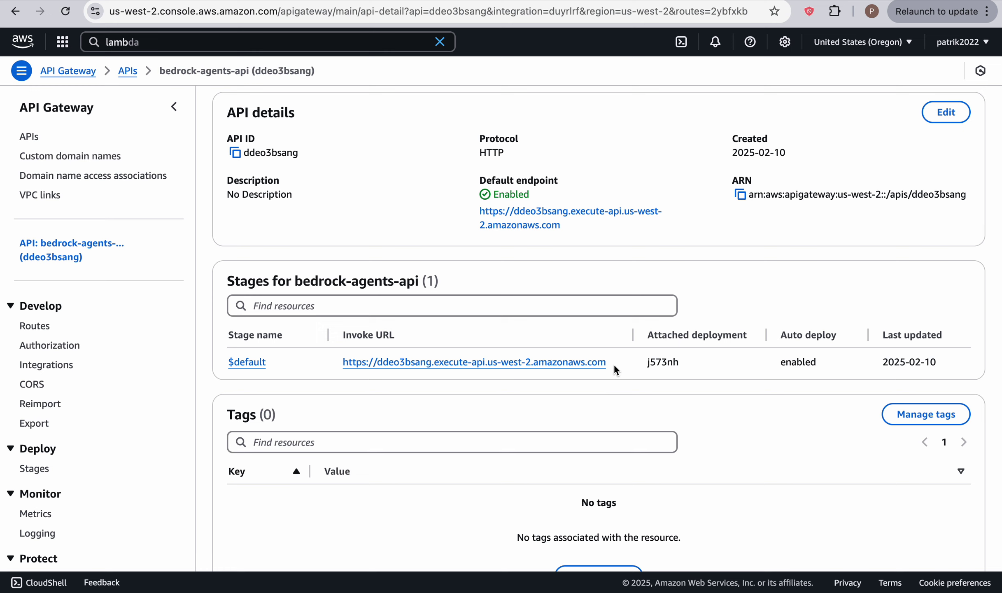
left_click_drag(614, 367, 342, 366)
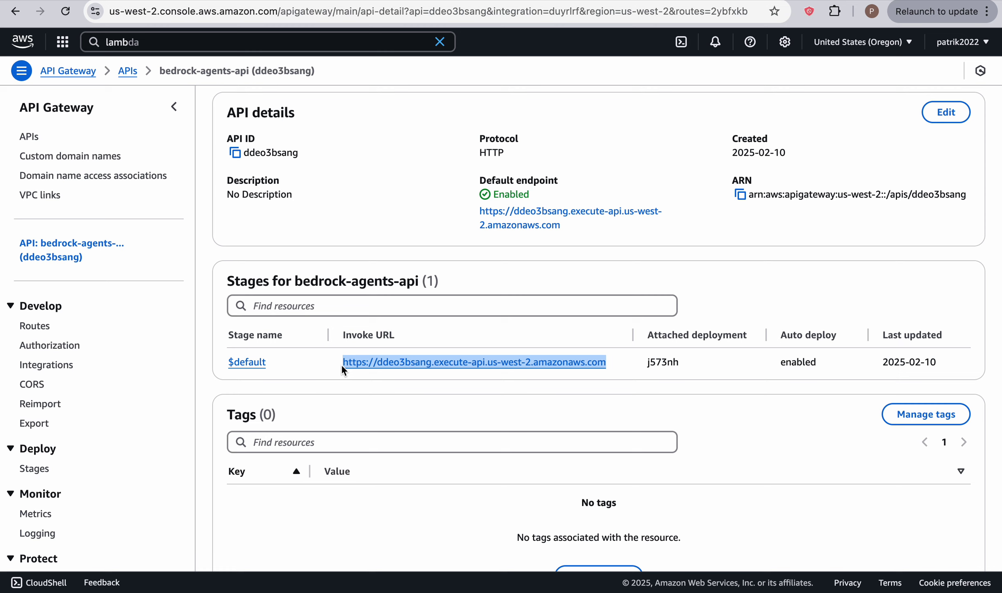
left_click(488, 387)
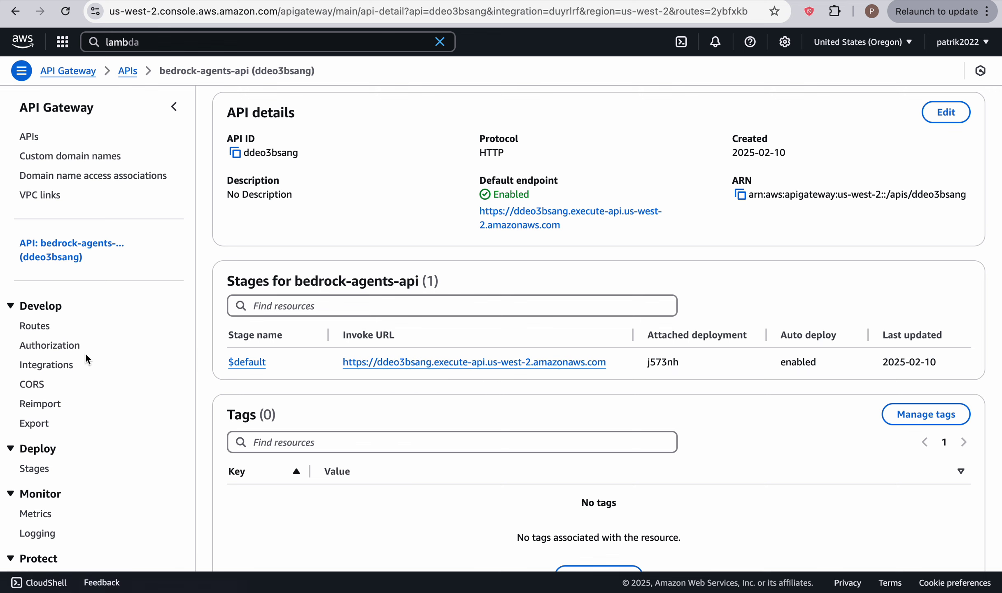
left_click(36, 325)
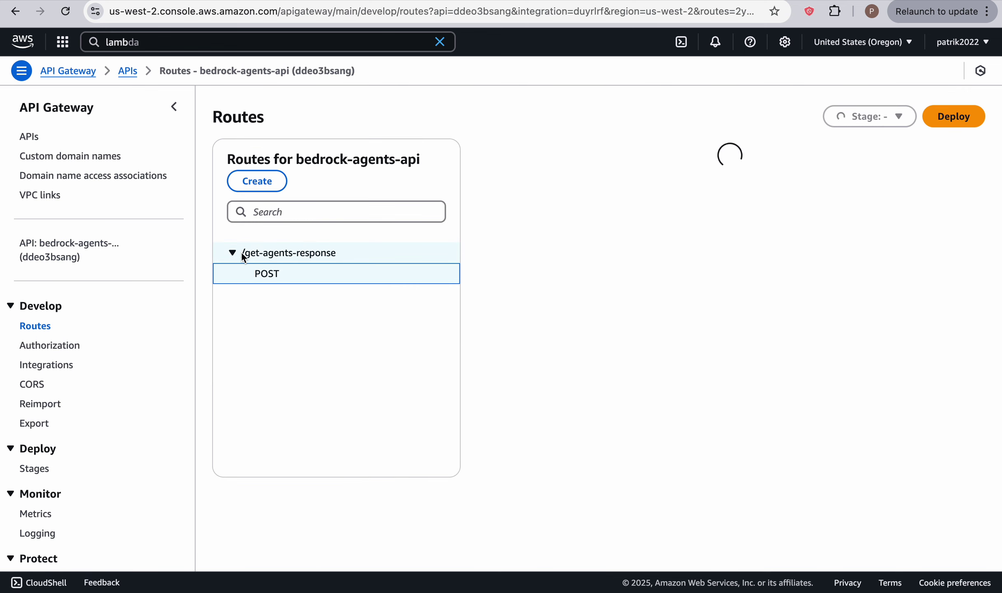